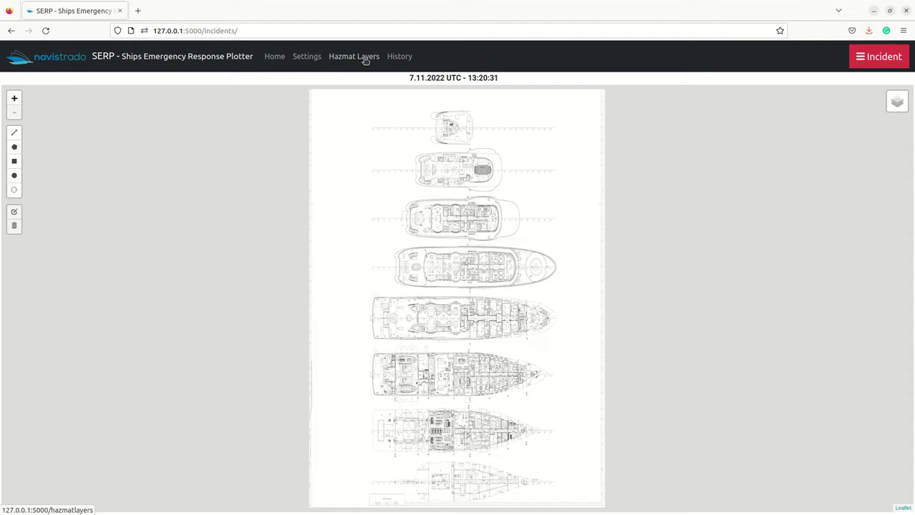
On the Hazmat Layers page, place a marker beside the second deck plan at -109.75, 240.
{"action": "left_click", "coordinate": [366, 58]}
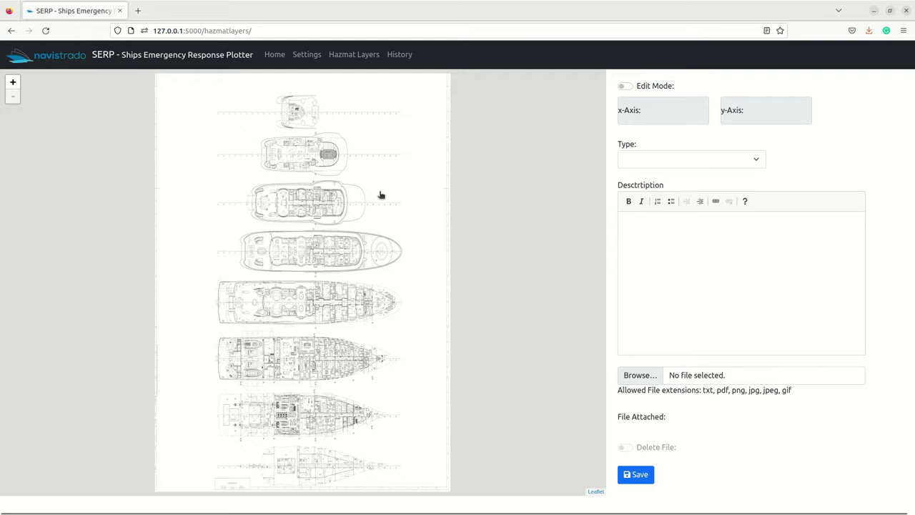
{"action": "left_click", "coordinate": [383, 177]}
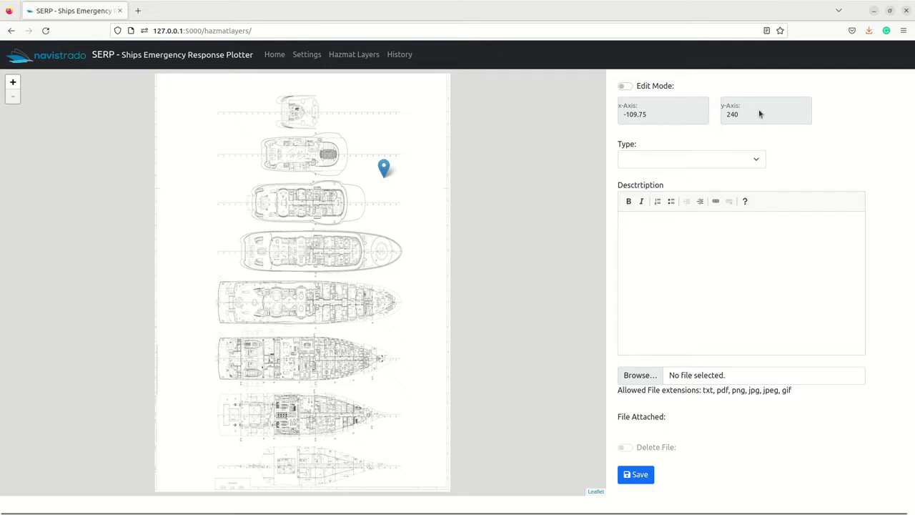
{"action": "left_click", "coordinate": [748, 165]}
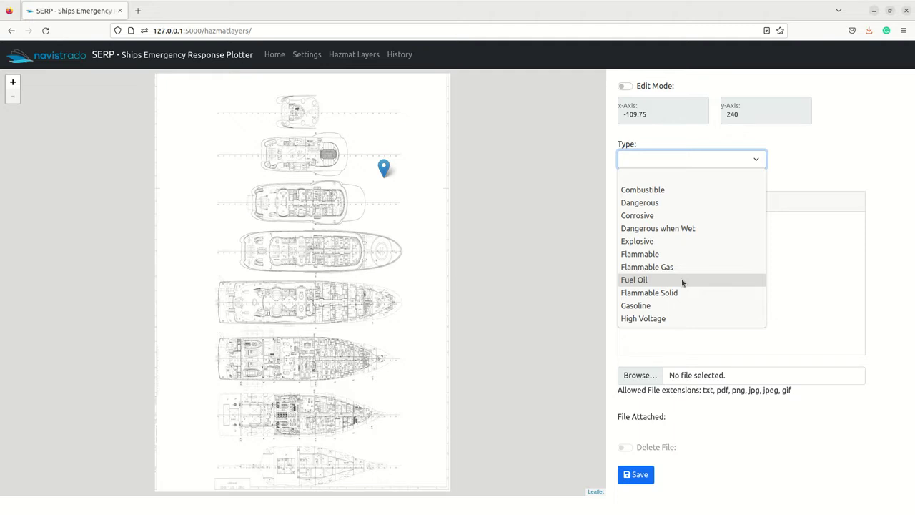
Give the marker type Fuel Oil and description 'Fuel Oil Storage plus more text here......' with 'Fuel' bold.
{"action": "left_click", "coordinate": [682, 283]}
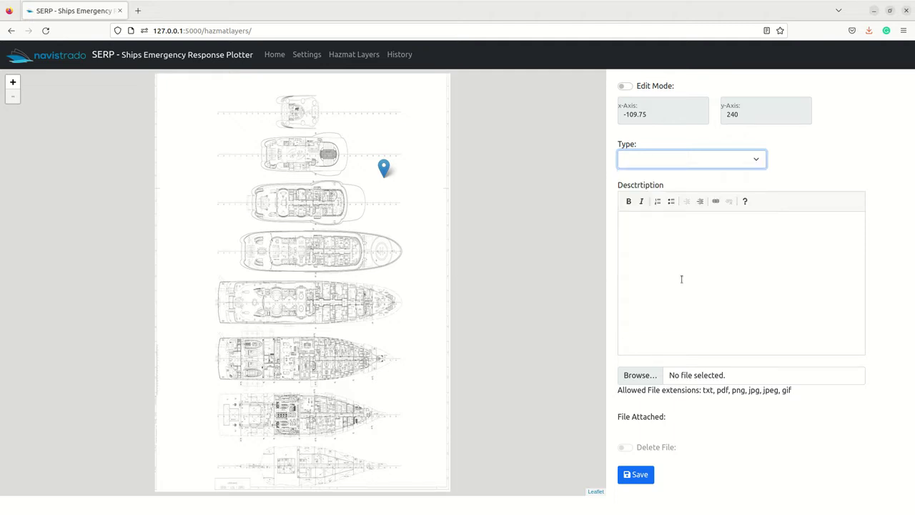
{"action": "left_click", "coordinate": [676, 261]}
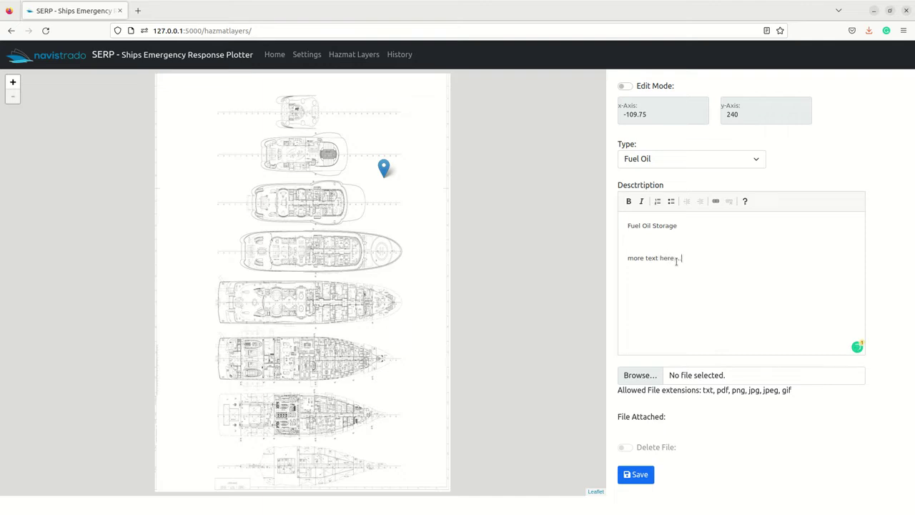
{"action": "type", "text": "..."}
{"action": "double_click", "coordinate": [633, 225]}
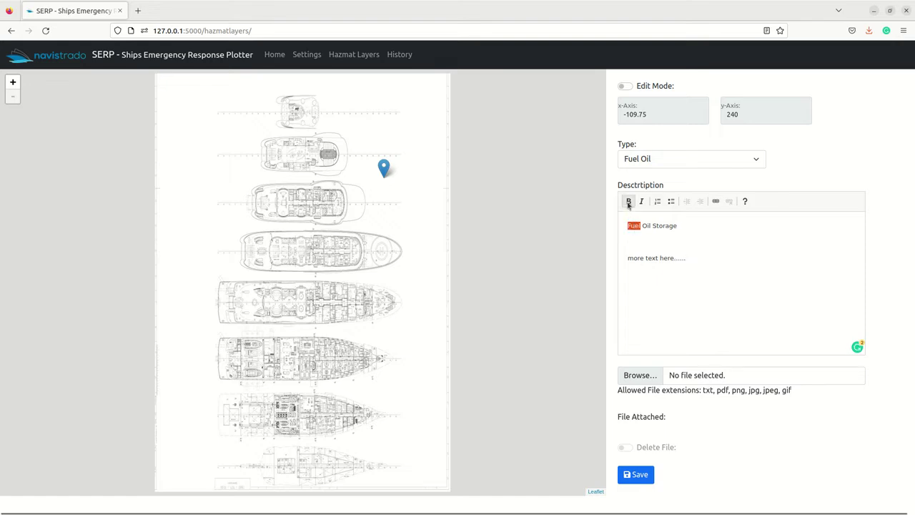
{"action": "left_click", "coordinate": [628, 203]}
{"action": "double_click", "coordinate": [666, 225]}
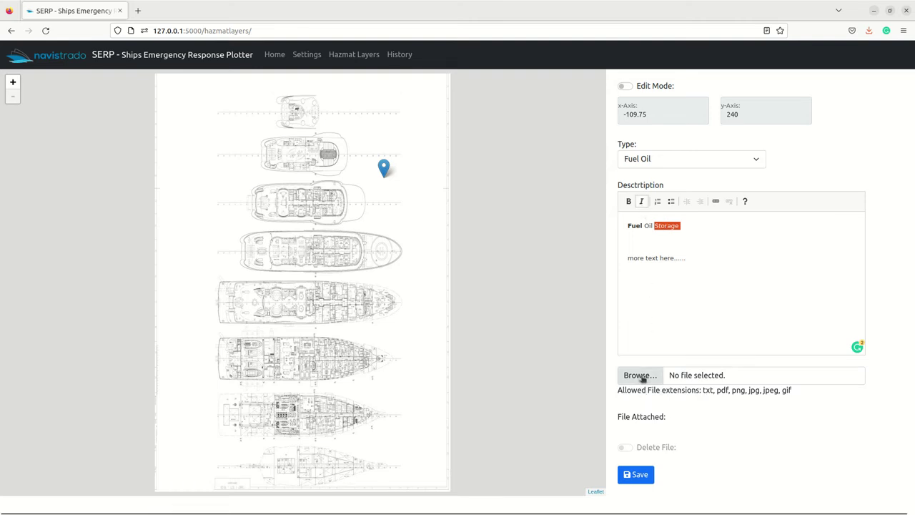
Attach msds-fuel-oil.pdf to the Fuel Oil marker and save it.
{"action": "left_click", "coordinate": [642, 379]}
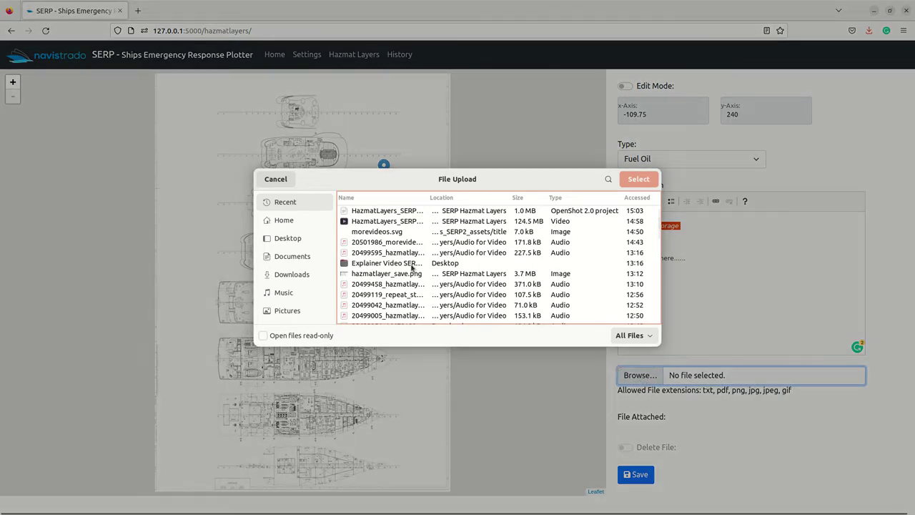
{"action": "scroll", "coordinate": [411, 268], "scroll_direction": "down", "scroll_amount": 1}
{"action": "scroll", "coordinate": [412, 267], "scroll_direction": "down", "scroll_amount": 5}
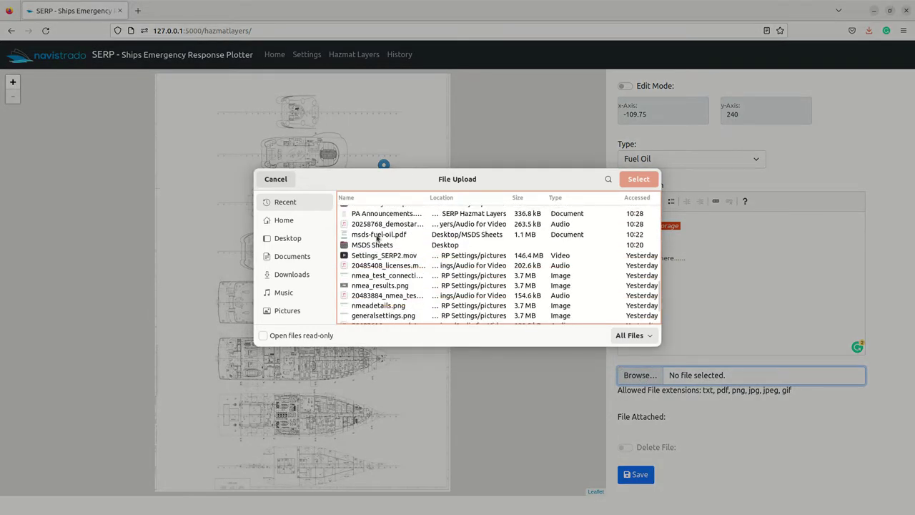
{"action": "double_click", "coordinate": [376, 235]}
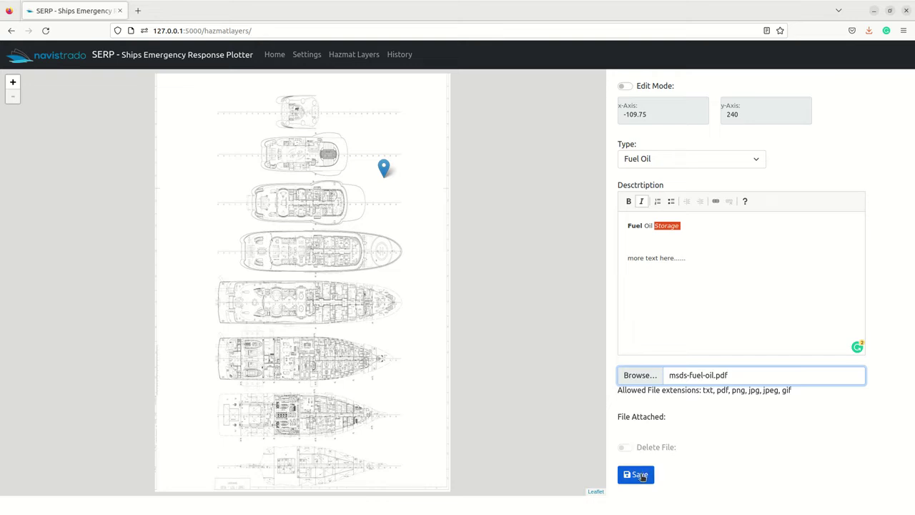
{"action": "left_click", "coordinate": [642, 477]}
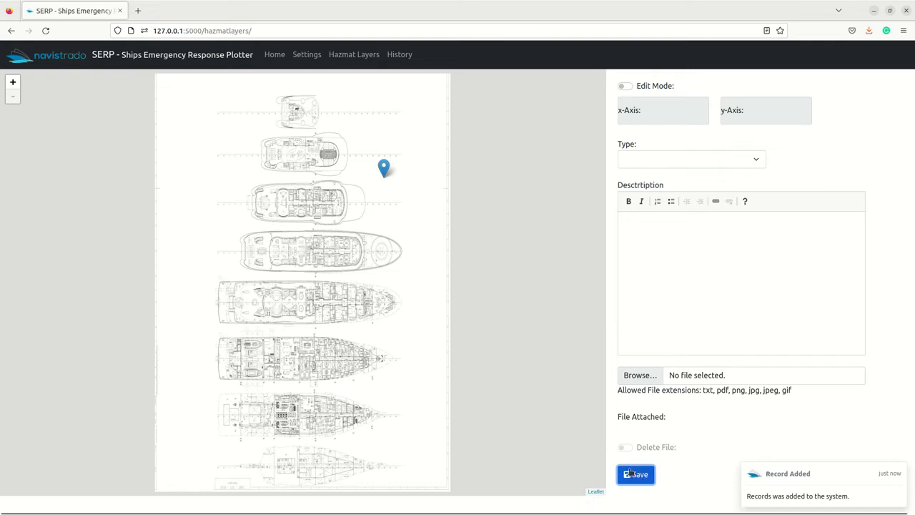
Save a Dangerous marker by the fifth deck's bow, described 'Dangerous Goods in the area.....'.
{"action": "left_click", "coordinate": [412, 283]}
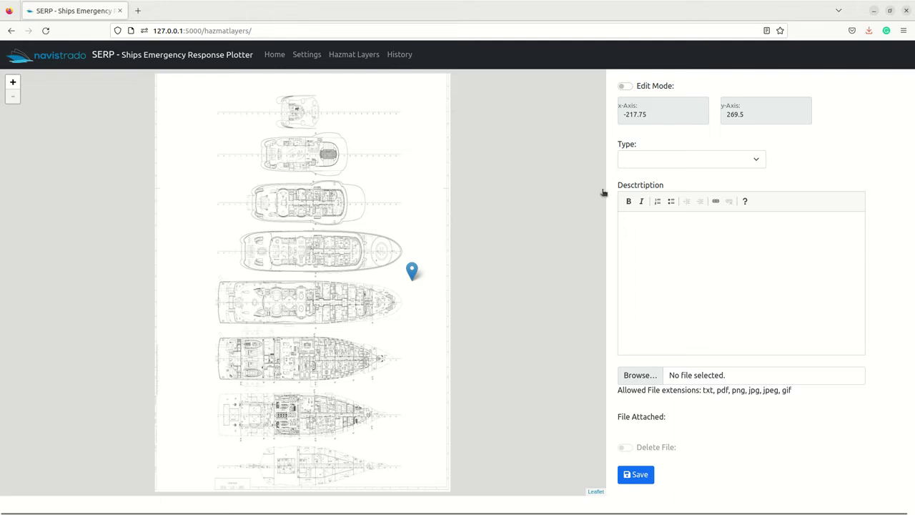
{"action": "left_click", "coordinate": [653, 163]}
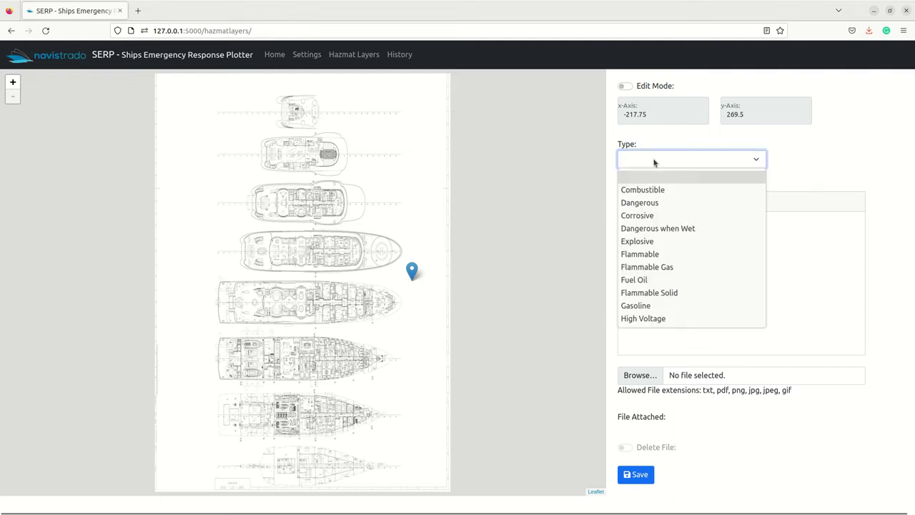
{"action": "left_click", "coordinate": [653, 202]}
{"action": "left_click", "coordinate": [649, 236]}
{"action": "type", "text": "Dangerous Goods in the area....."}
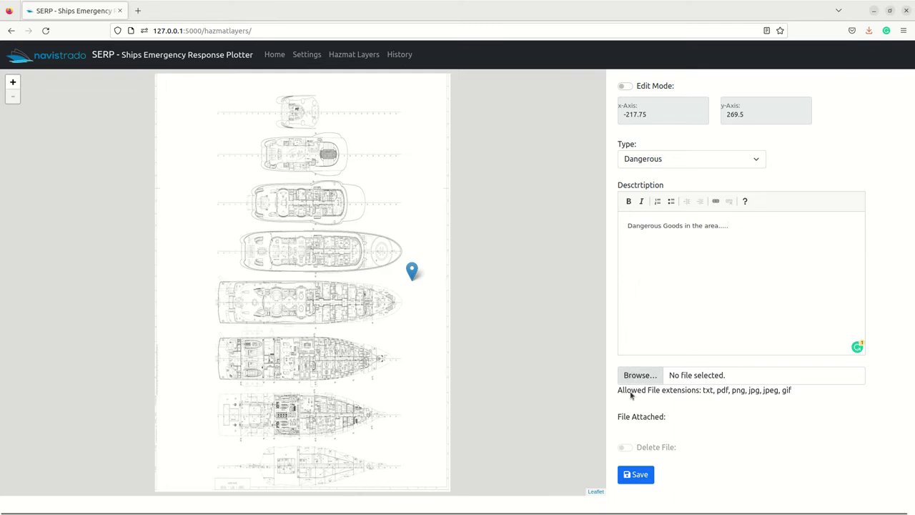
{"action": "left_click", "coordinate": [629, 473]}
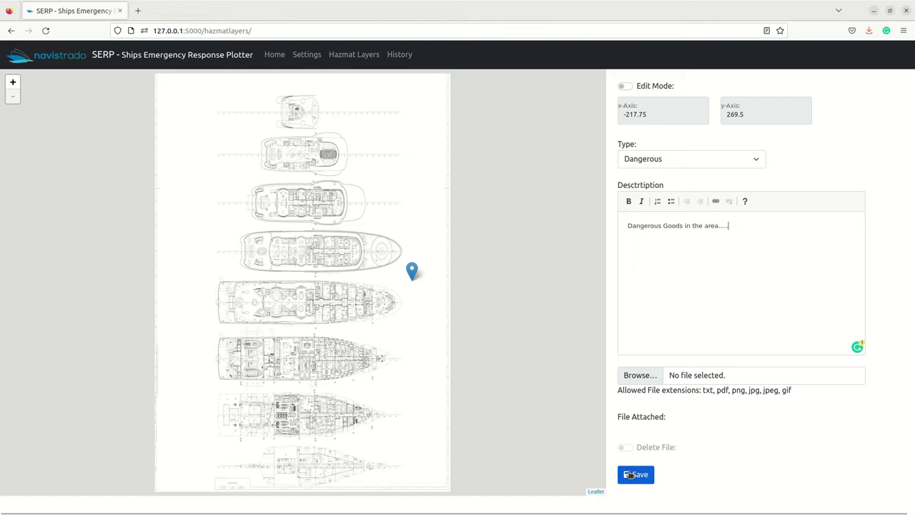
{"action": "left_click", "coordinate": [630, 474]}
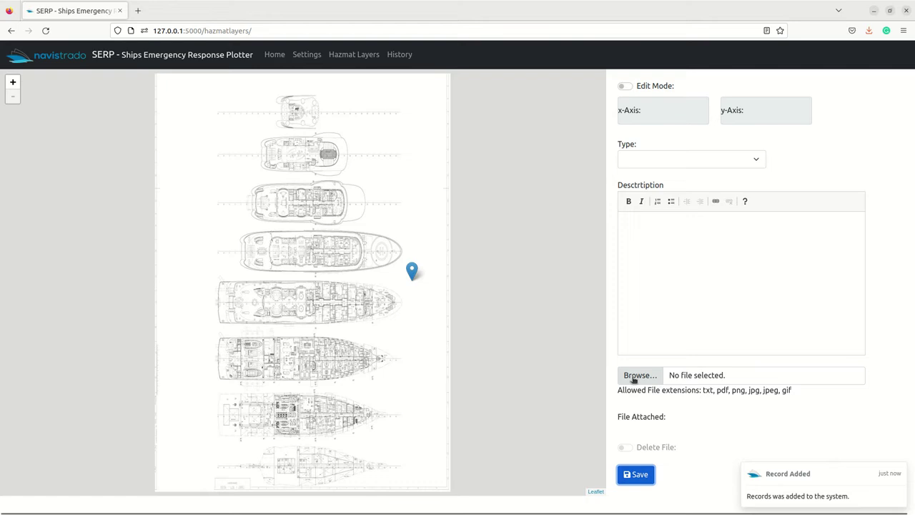
In Edit Mode, bold 'Dangerous' in the Dangerous marker's description and save the update.
{"action": "left_click", "coordinate": [628, 87]}
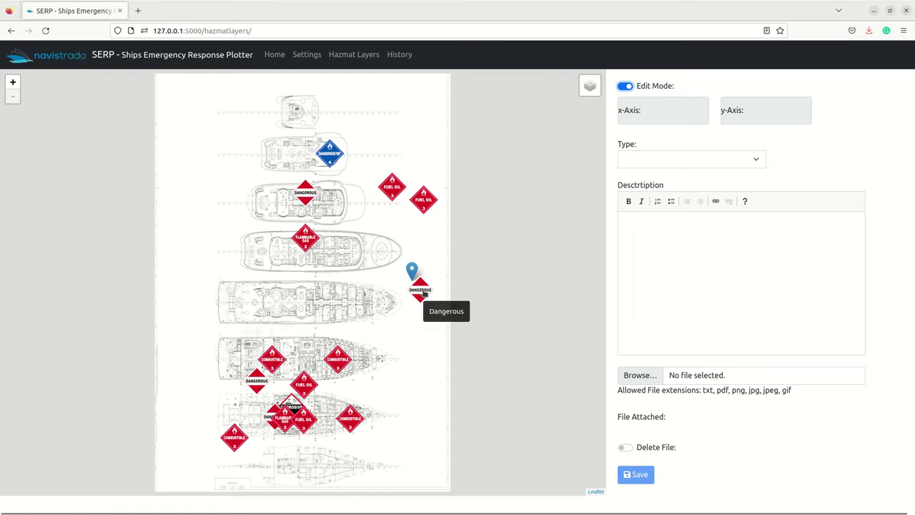
{"action": "left_click", "coordinate": [424, 294]}
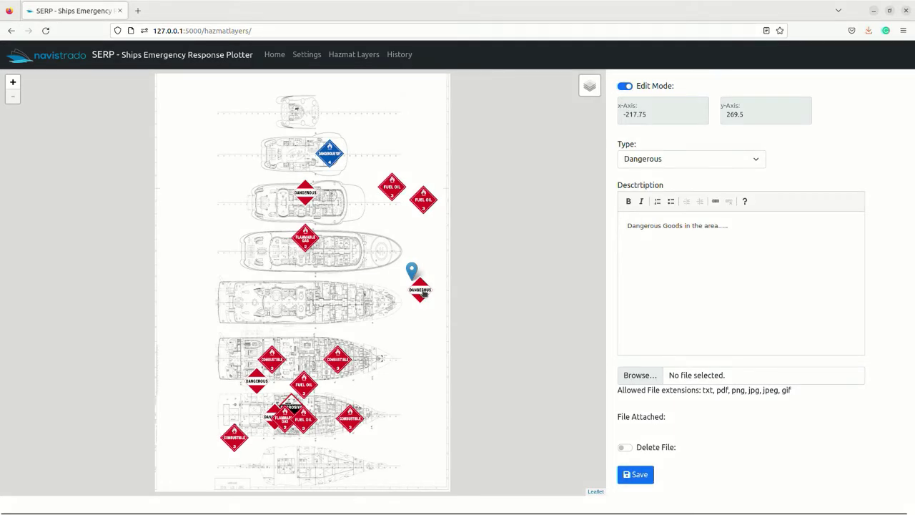
{"action": "double_click", "coordinate": [639, 227]}
{"action": "left_click", "coordinate": [629, 202]}
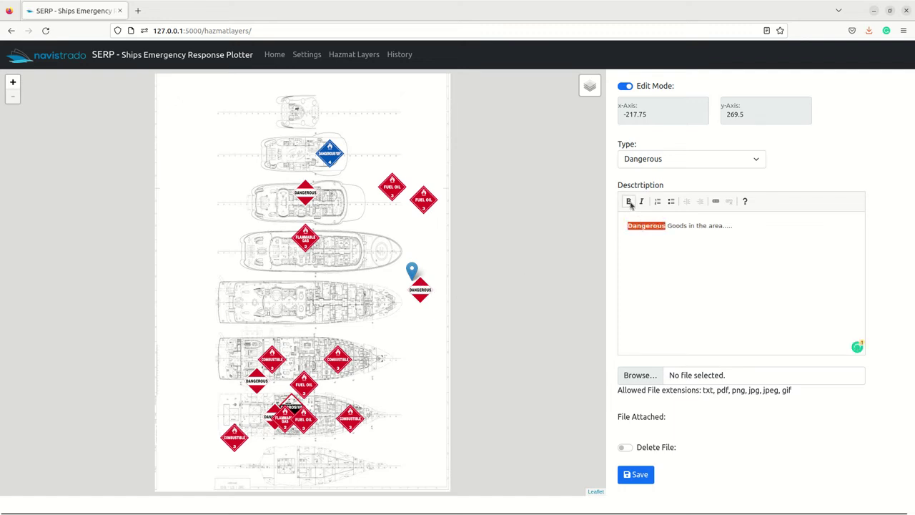
{"action": "left_click", "coordinate": [625, 448]}
{"action": "left_click", "coordinate": [626, 449]}
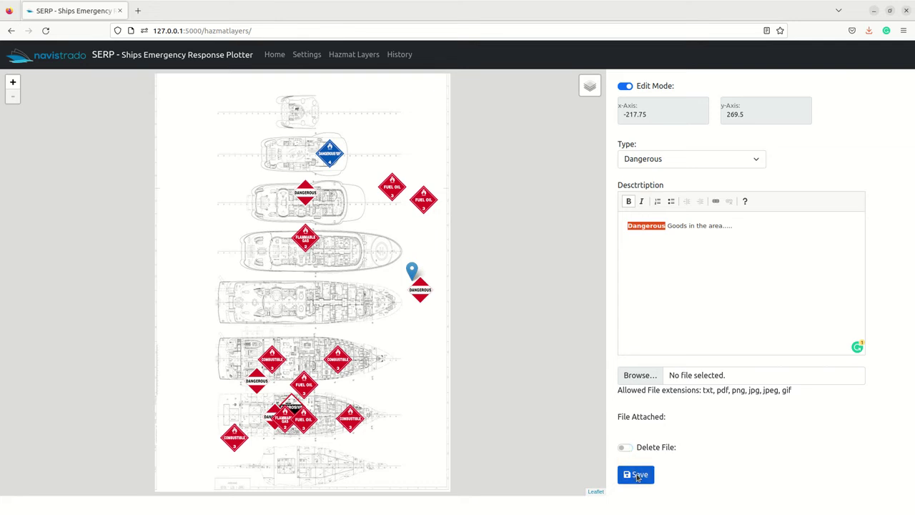
{"action": "left_click", "coordinate": [639, 477]}
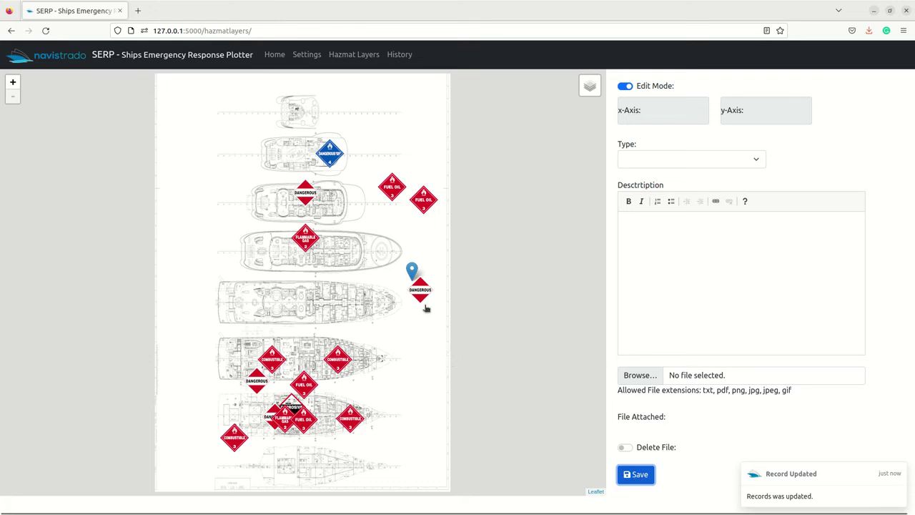
Move the Dangerous marker to the plan's upper-left margin (-60, 33) and select the rightmost Fuel Oil marker for deletion.
{"action": "mouse_move", "coordinate": [421, 299]}
{"action": "left_mouse_down"}
{"action": "mouse_move", "coordinate": [248, 309]}
{"action": "mouse_move", "coordinate": [245, 203]}
{"action": "mouse_move", "coordinate": [197, 142]}
{"action": "left_mouse_up"}
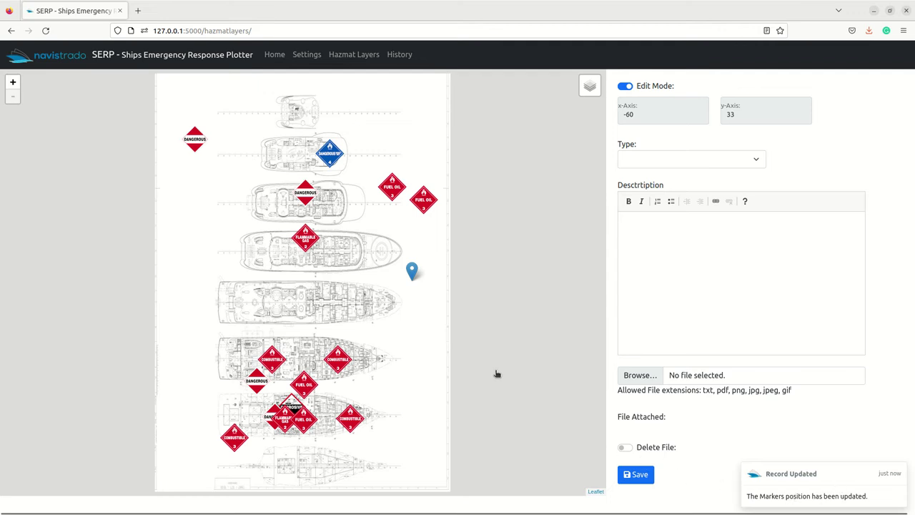
{"action": "left_click", "coordinate": [427, 209]}
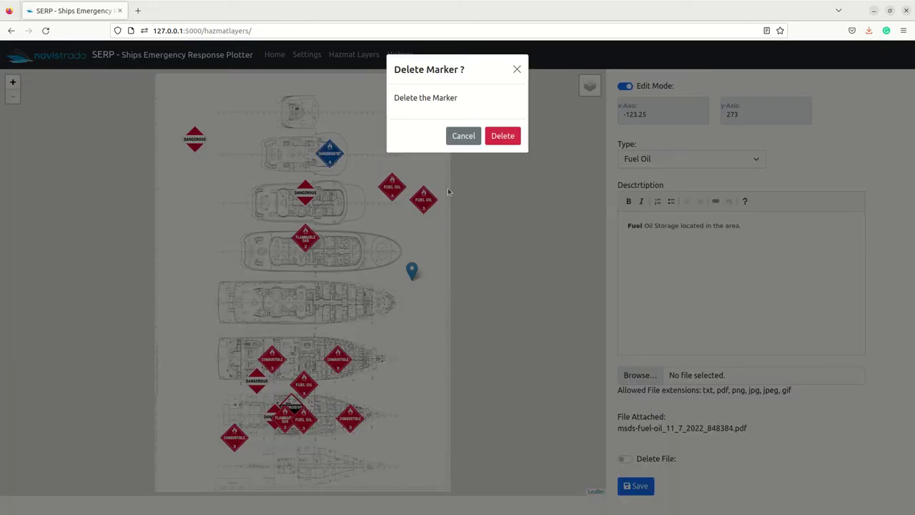
Delete the rightmost Fuel Oil marker and the relocated Dangerous marker.
{"action": "left_click", "coordinate": [503, 138]}
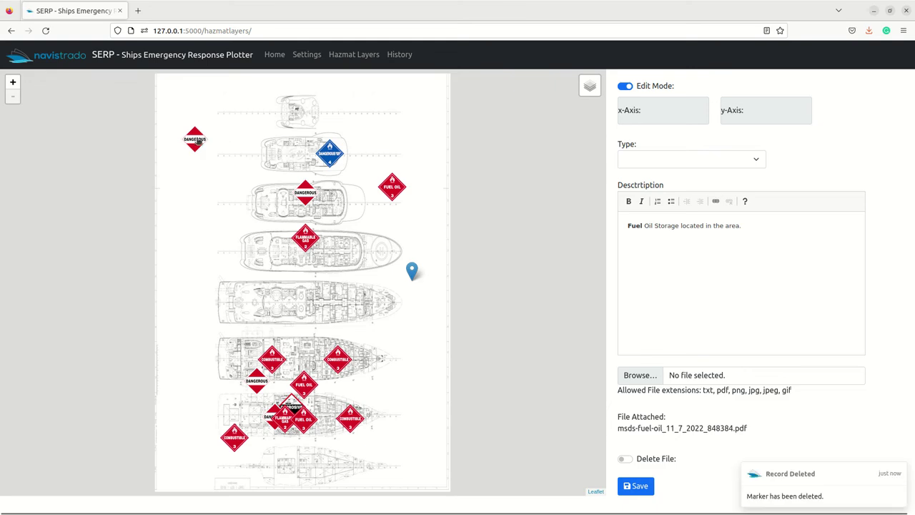
{"action": "left_click", "coordinate": [194, 140]}
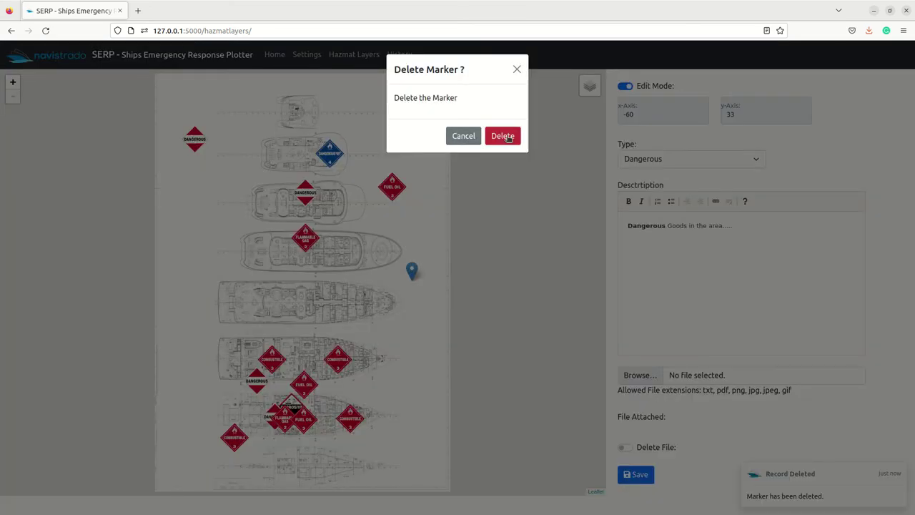
{"action": "left_click", "coordinate": [504, 135]}
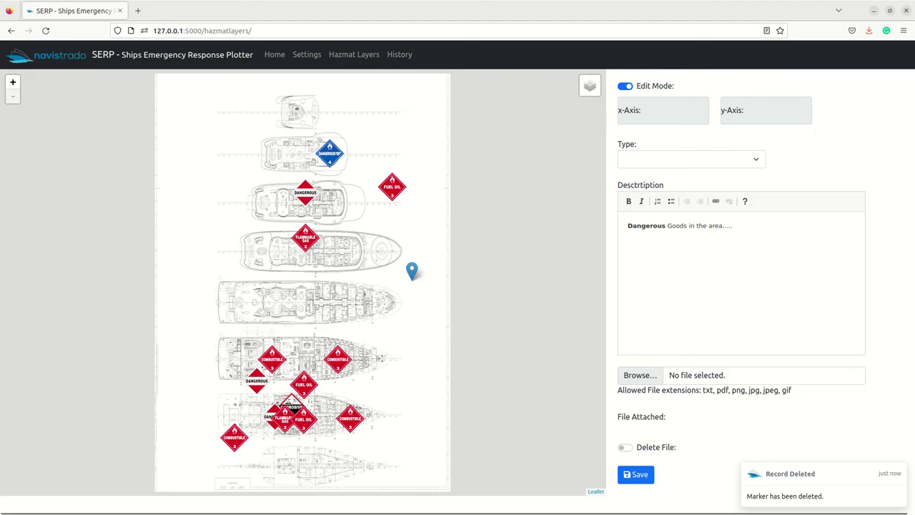